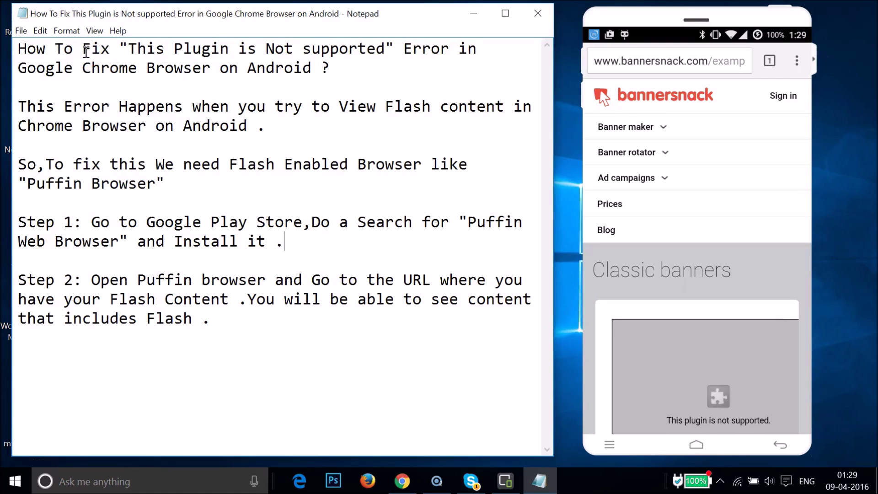
# Show the 'This plugin is not supported' box on Chrome's Bannersnack Classic banners page
pyautogui.click(108, 52)
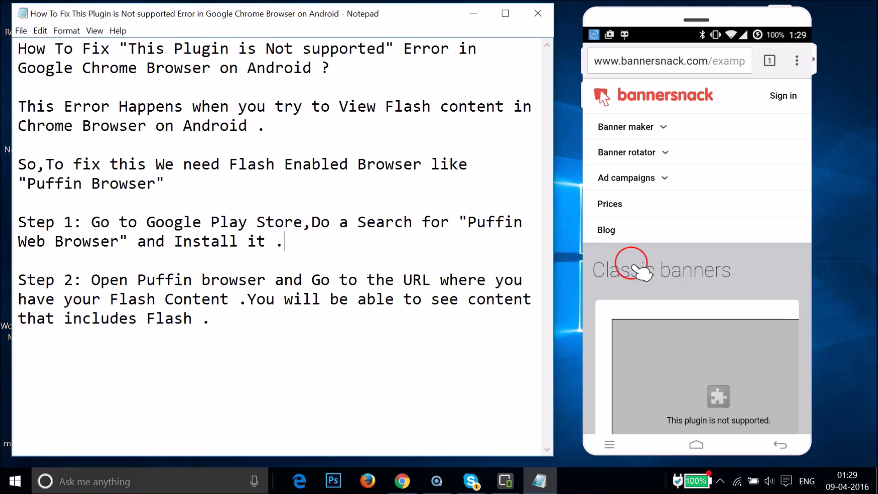
pyautogui.scroll(-3, 642, 273)
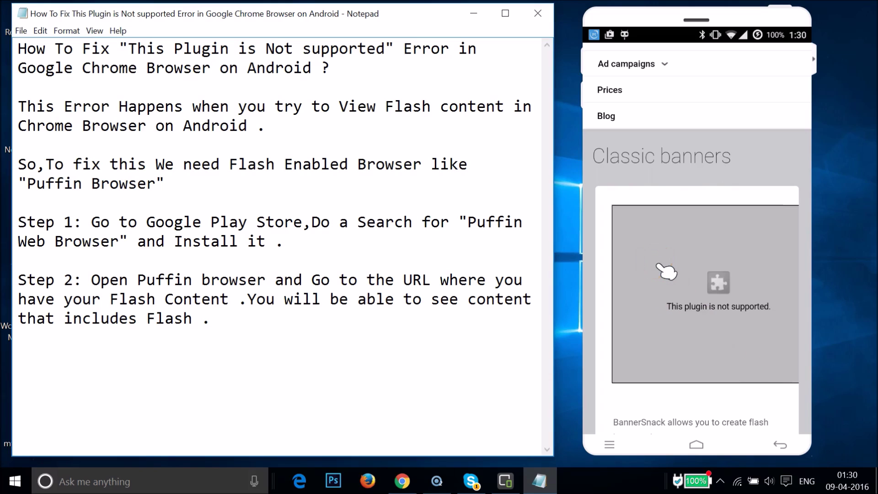
pyautogui.scroll(3, 666, 272)
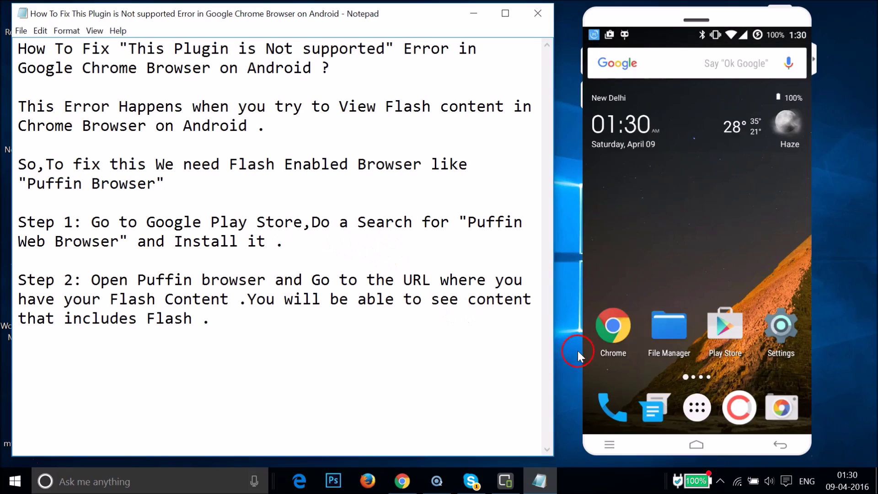
# Find 'Puffin Web Browser' in Play Store, launch it, and return to Chrome
pyautogui.click(727, 336)
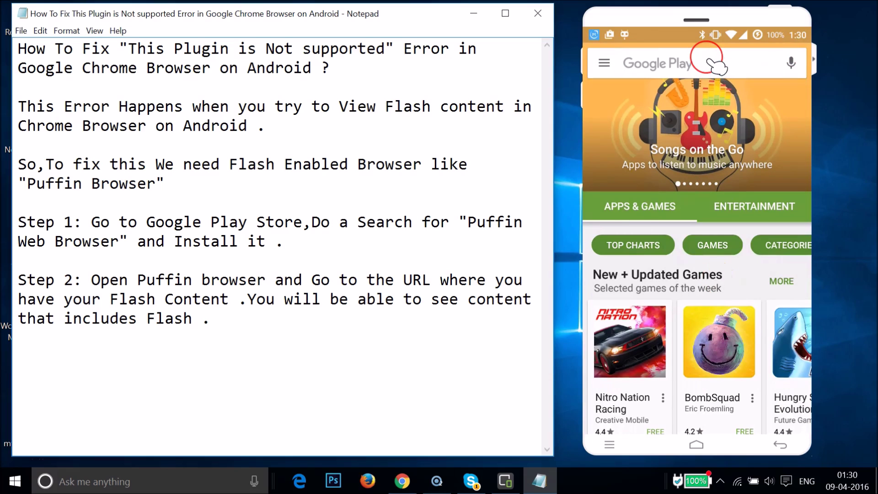
pyautogui.click(715, 66)
pyautogui.write('Puffin Web Browser')
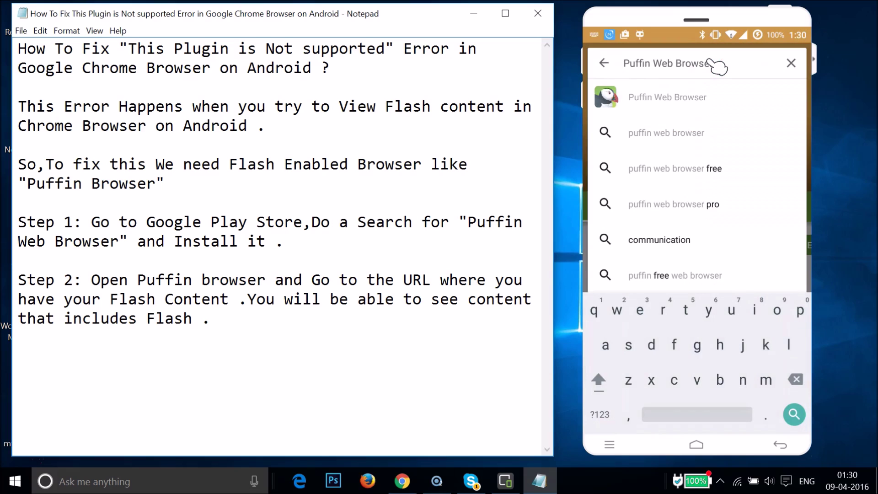
pyautogui.press('Return')
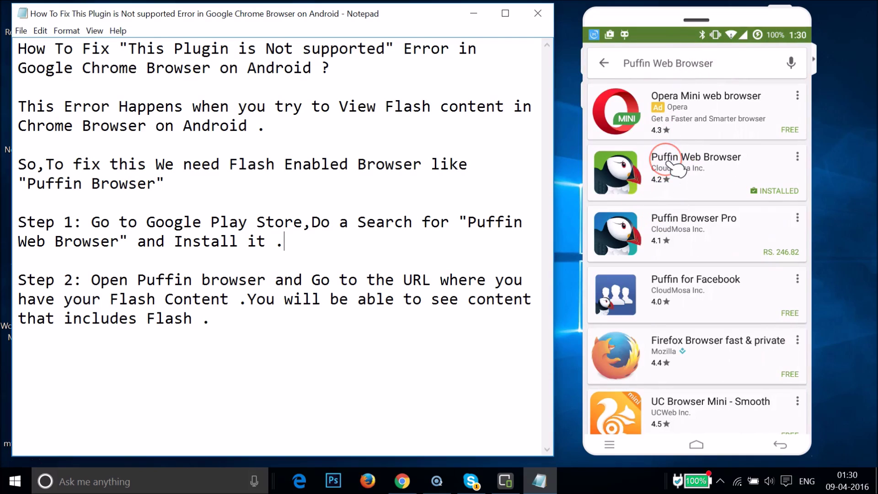
pyautogui.click(674, 165)
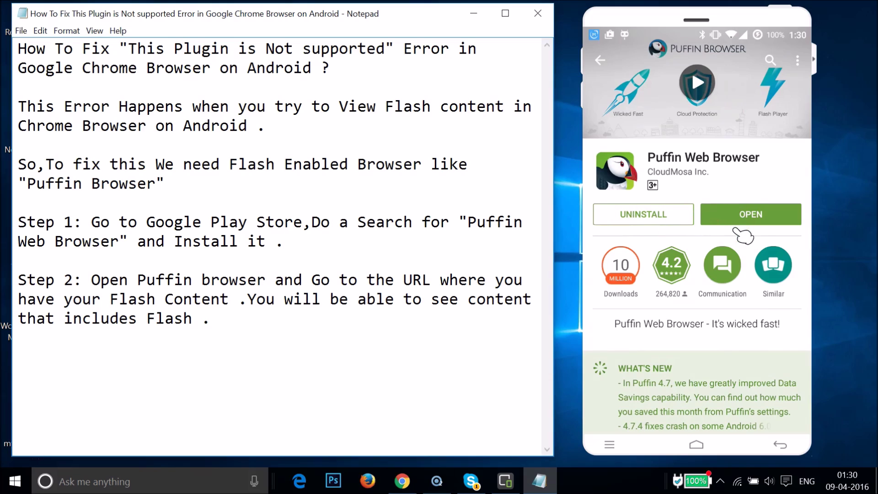
pyautogui.click(737, 215)
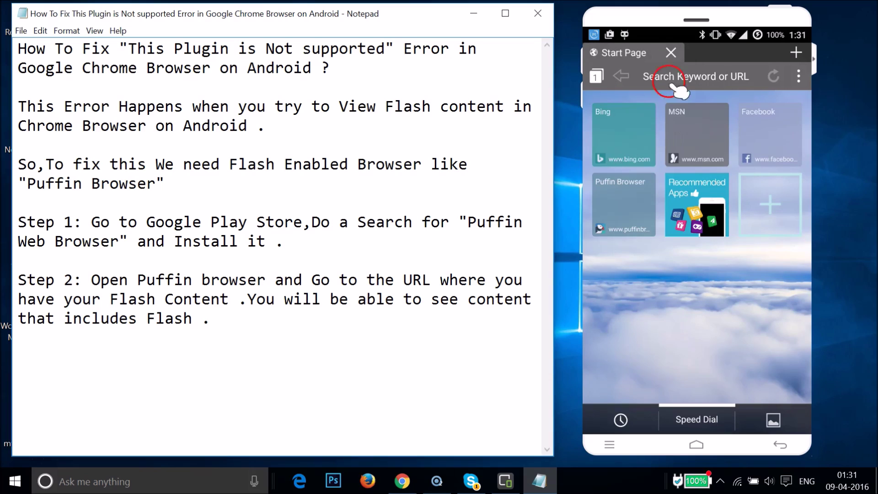
pyautogui.click(669, 42)
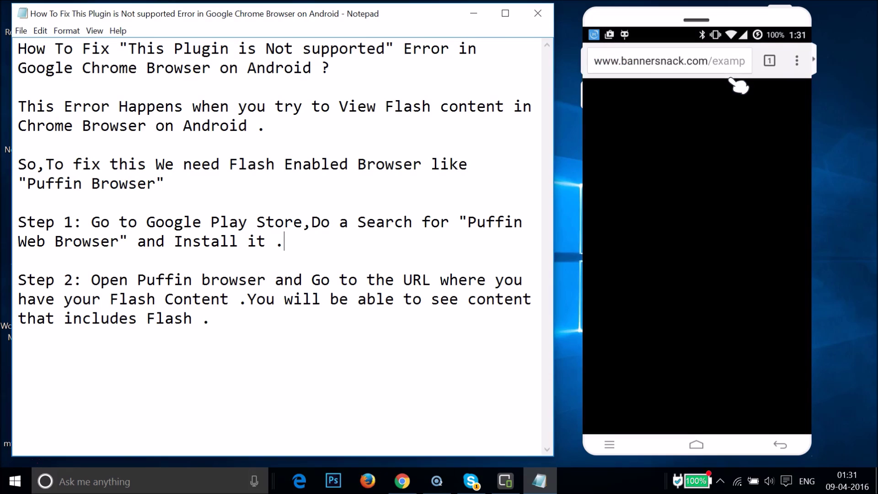
# Select and copy the Bannersnack page address in Chrome, then switch to Puffin
pyautogui.click(697, 62)
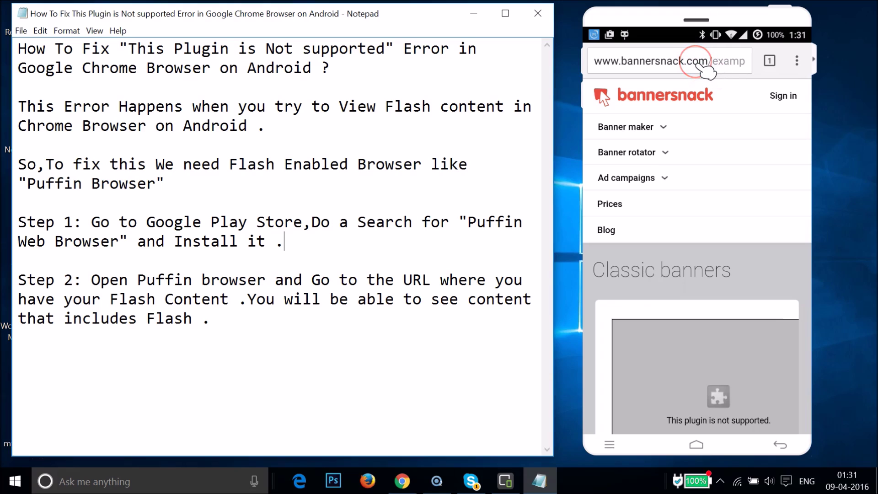
pyautogui.click(707, 71)
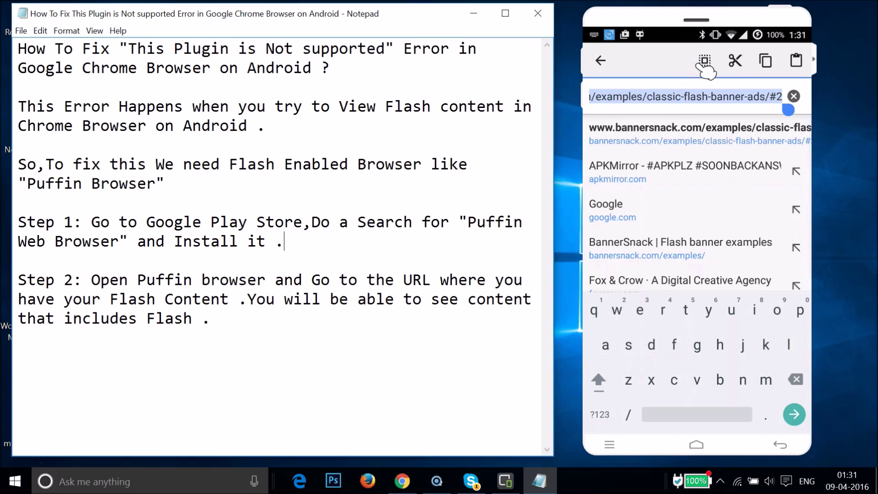
pyautogui.click(709, 64)
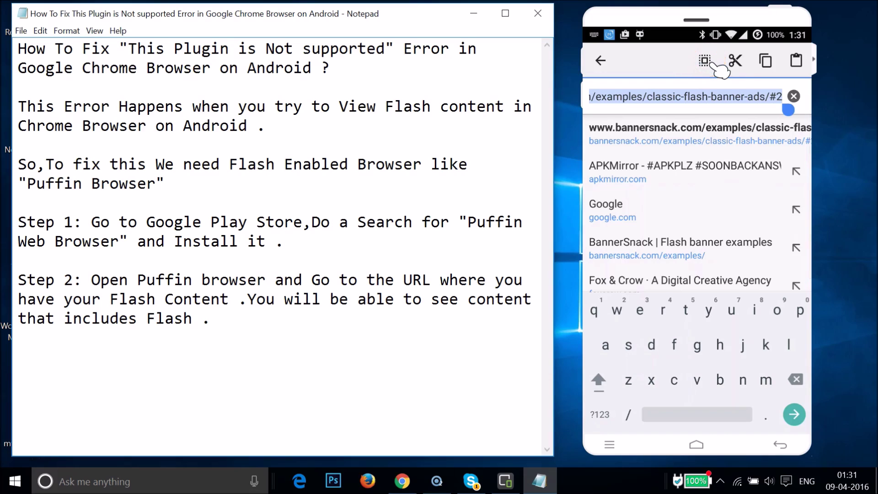
pyautogui.click(671, 192)
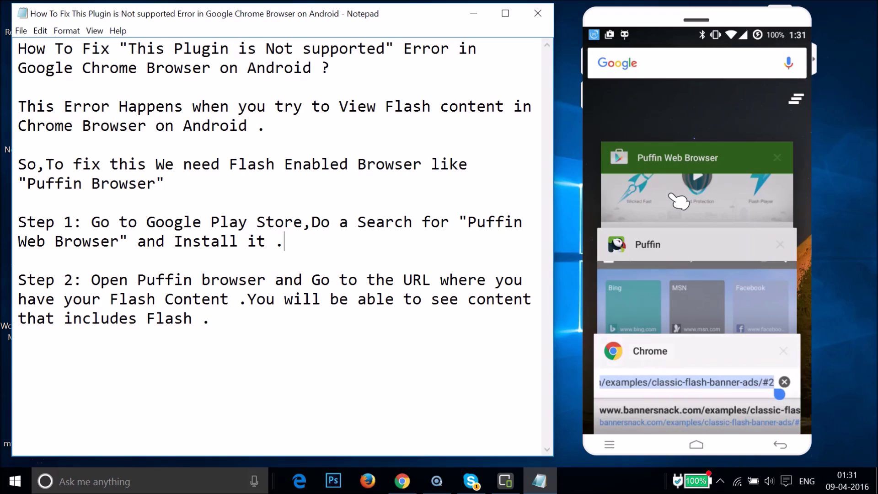
pyautogui.click(679, 200)
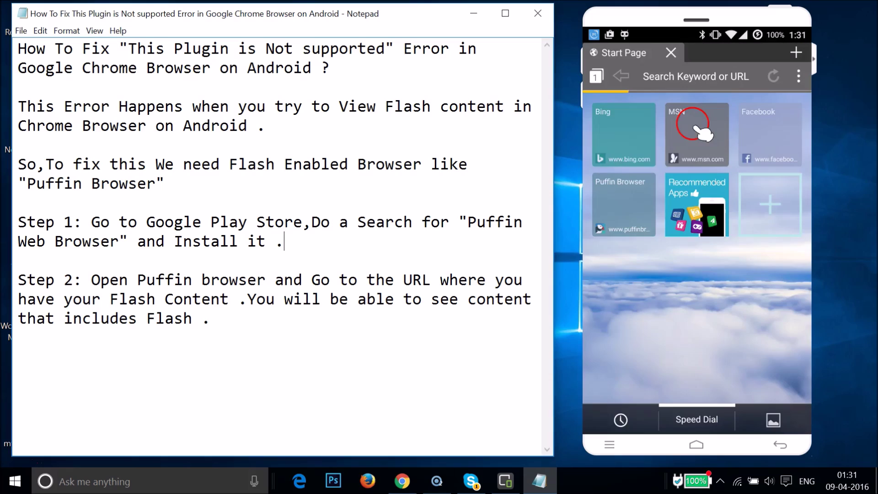
# Paste the copied Bannersnack address into Puffin's address bar and load it
pyautogui.click(680, 76)
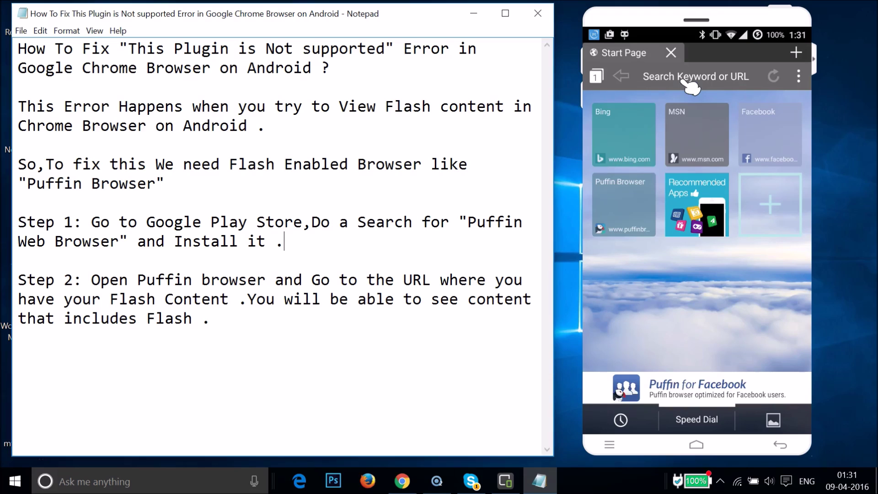
pyautogui.click(685, 78)
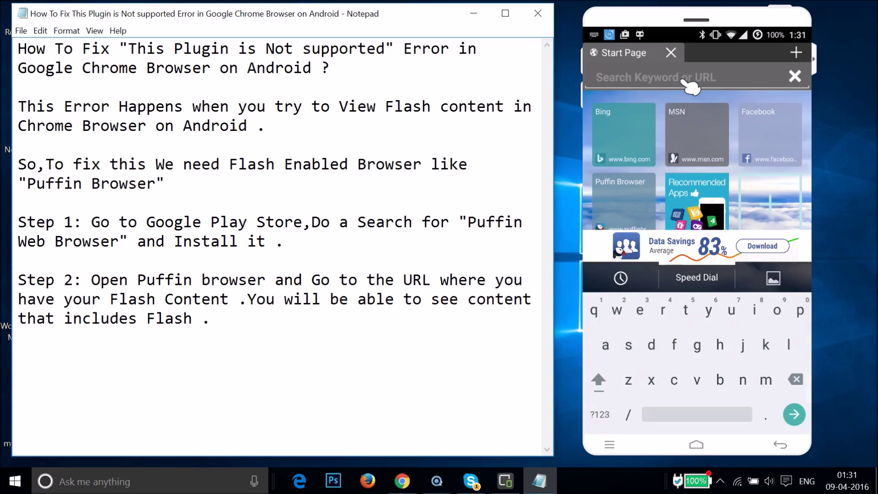
pyautogui.click(686, 84)
pyautogui.click(607, 54)
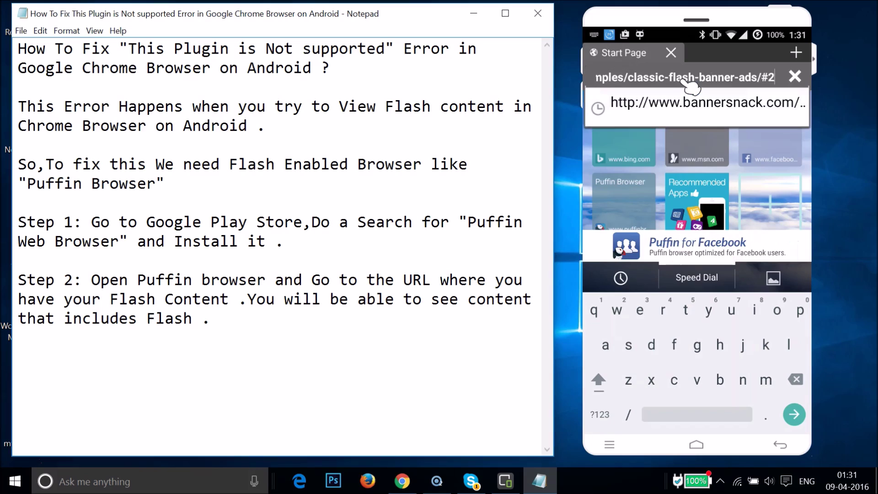
pyautogui.press('Return')
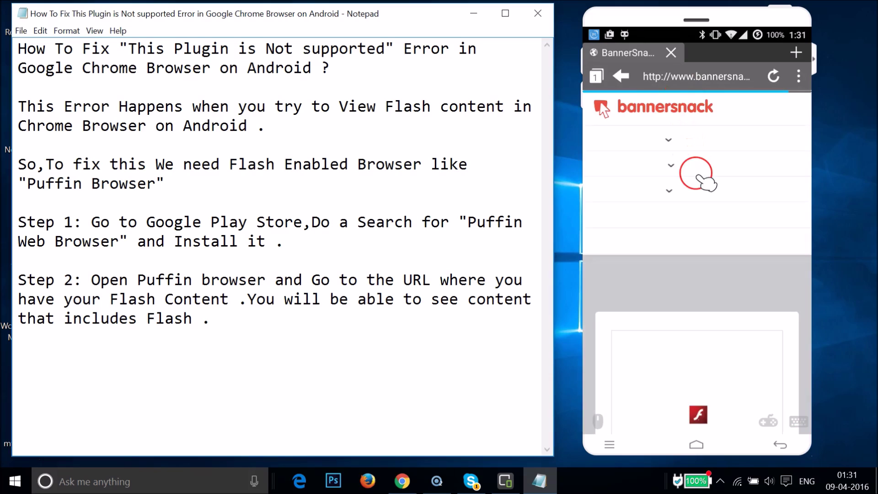
# Watch the Classic Flash banner play its photos in Puffin, then scroll back up
pyautogui.click(695, 223)
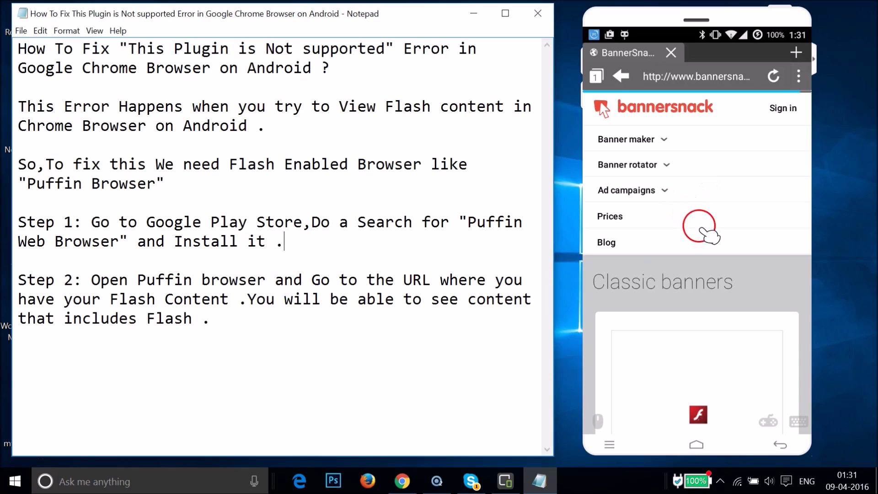
pyautogui.scroll(-3, 712, 237)
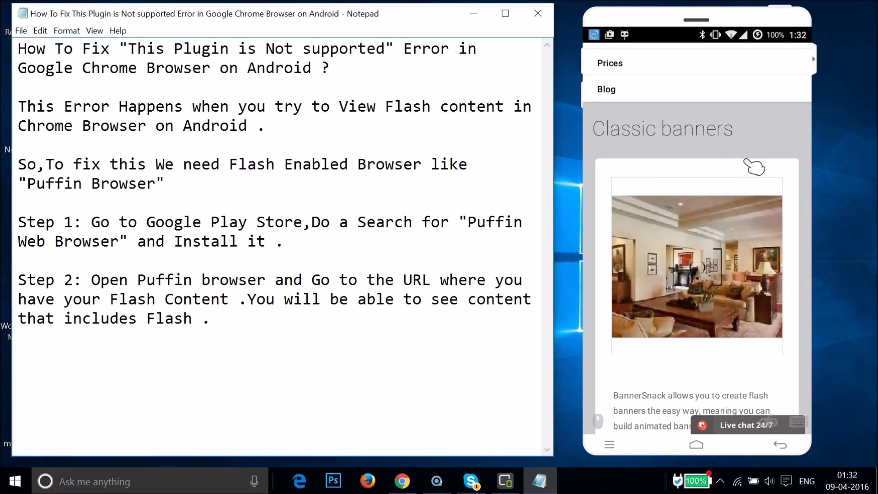
pyautogui.scroll(3, 755, 167)
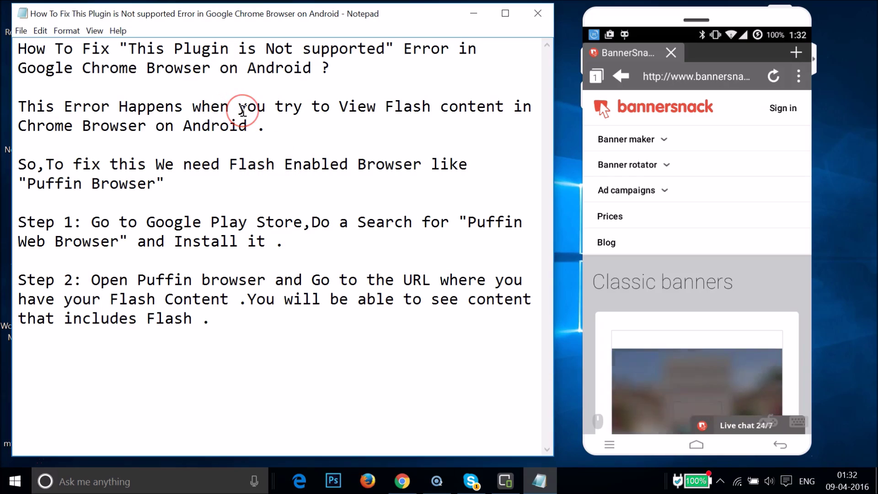
pyautogui.press('Up')
pyautogui.press('Up')
pyautogui.press('Up')
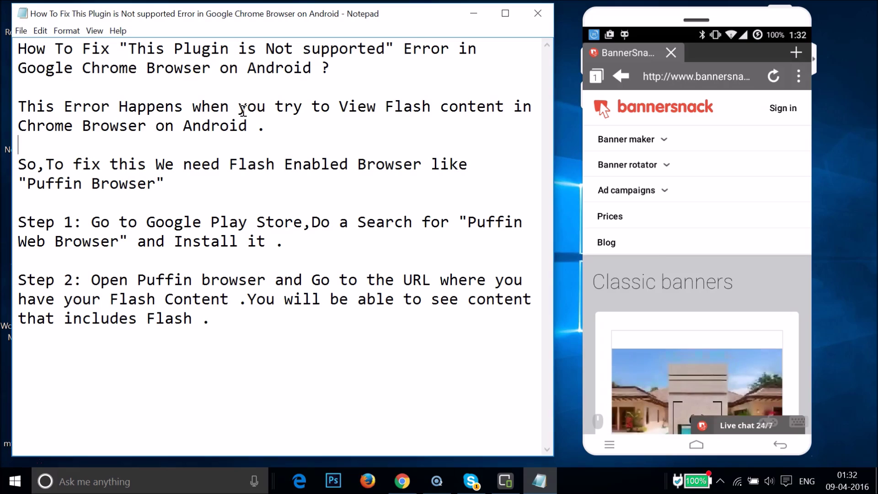